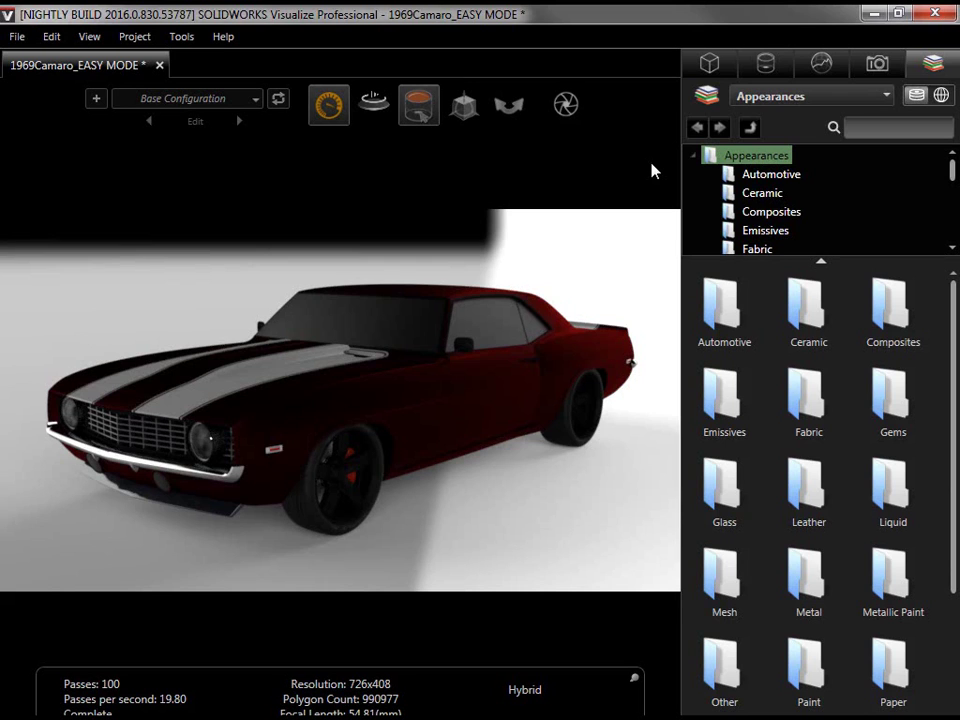
# Switch to Easy Mode, then check the Import dialog's supported file formats and cancel it.
pyautogui.press('Tab')
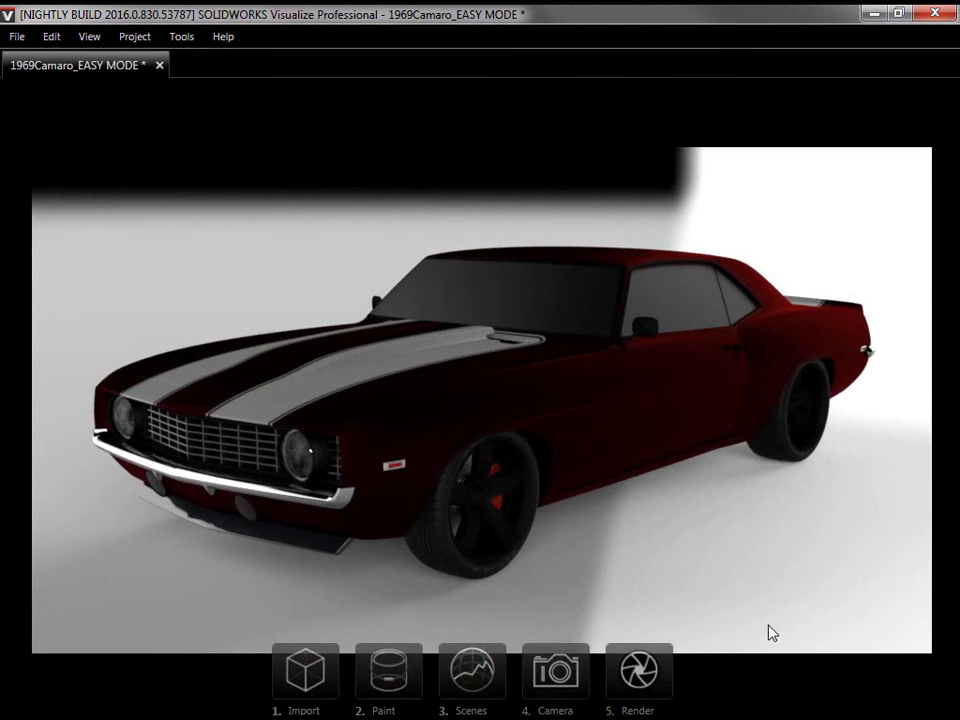
pyautogui.click(318, 678)
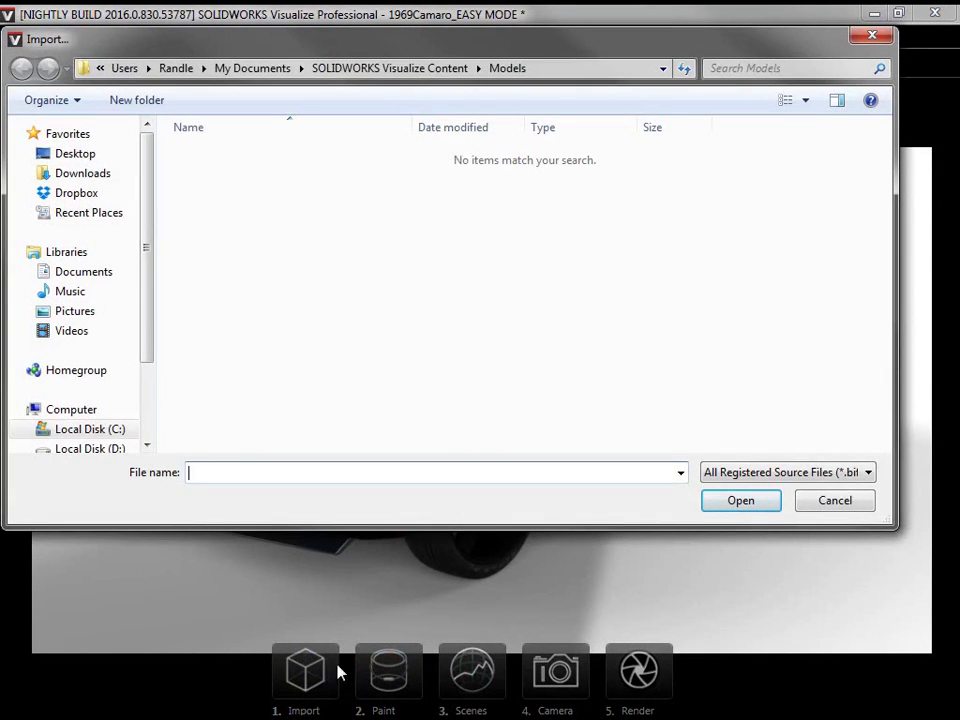
pyautogui.click(797, 474)
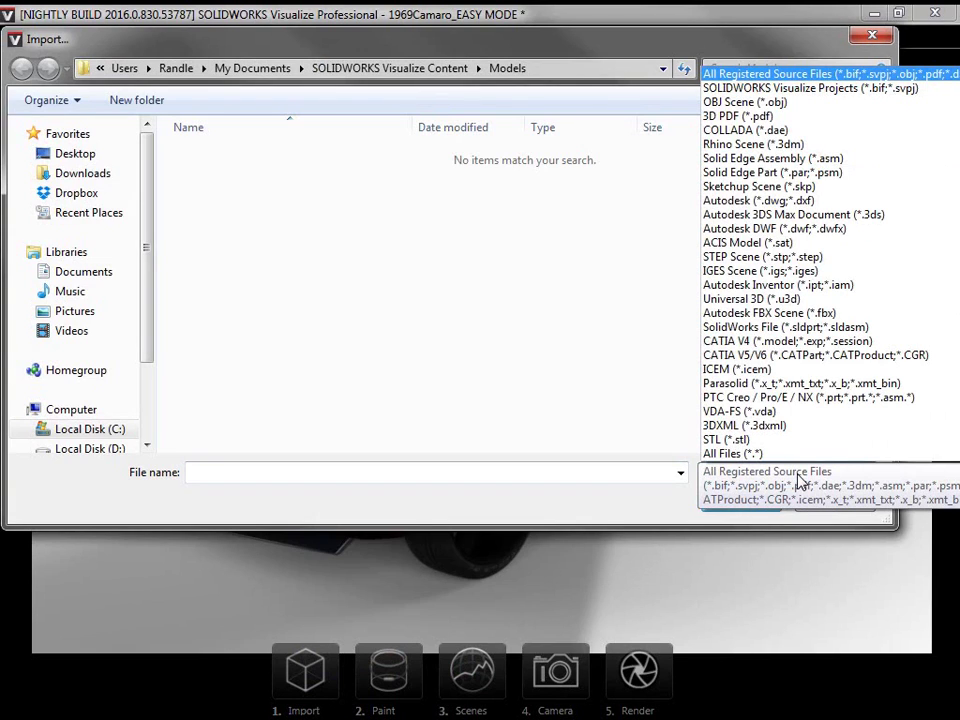
pyautogui.click(797, 477)
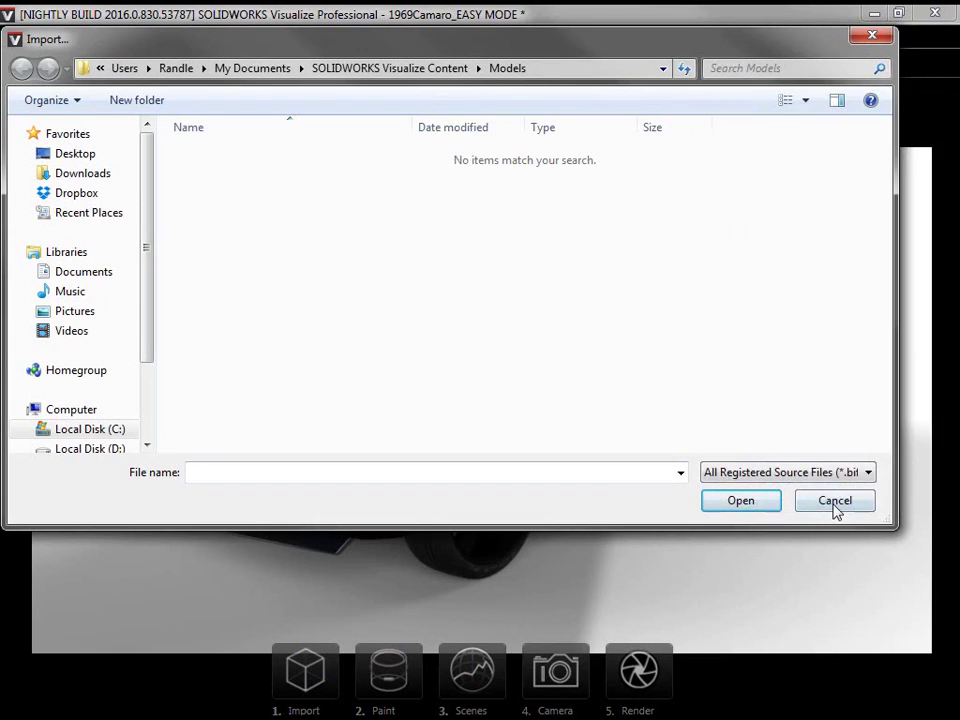
pyautogui.click(835, 502)
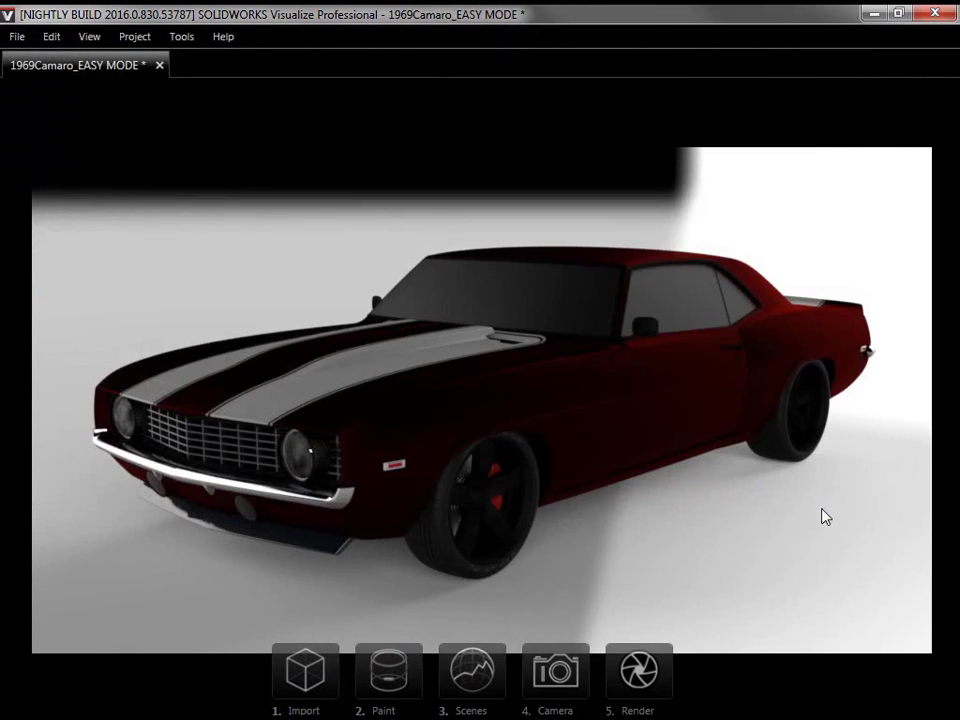
# Paint the Camaro body Metallic Red and show the Appearances Library category folders.
pyautogui.click(385, 670)
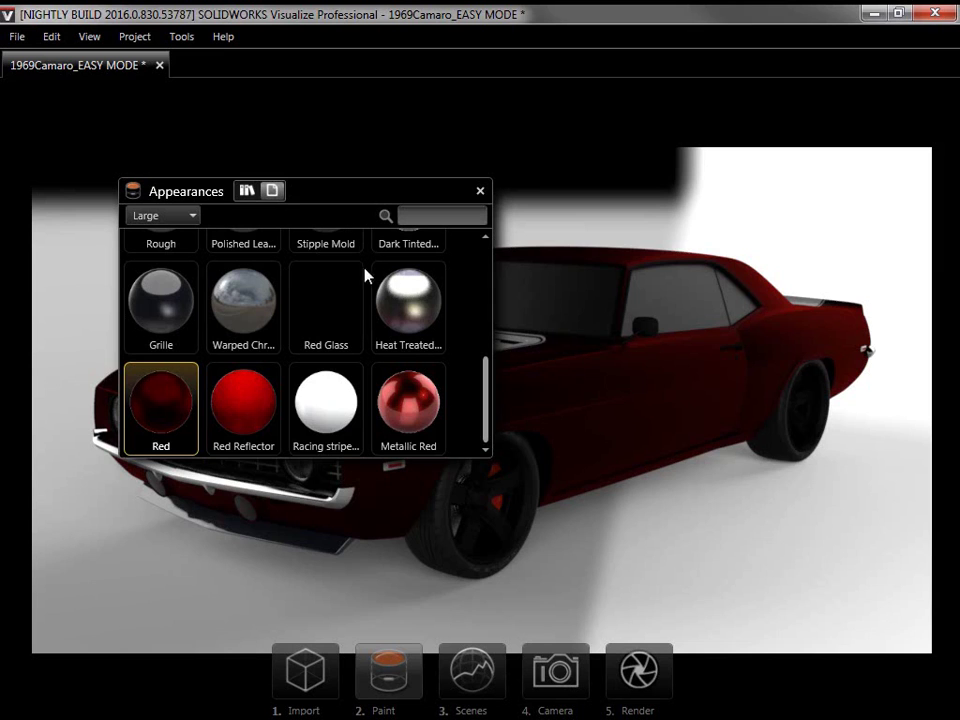
pyautogui.moveTo(405, 385); pyautogui.dragTo(534, 394)
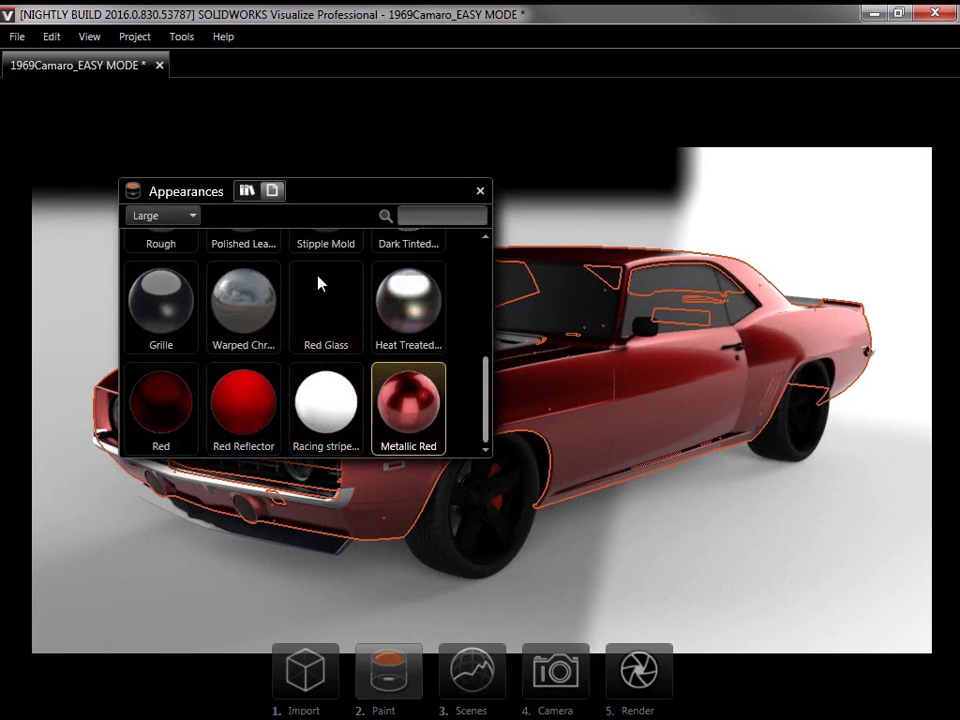
pyautogui.click(268, 195)
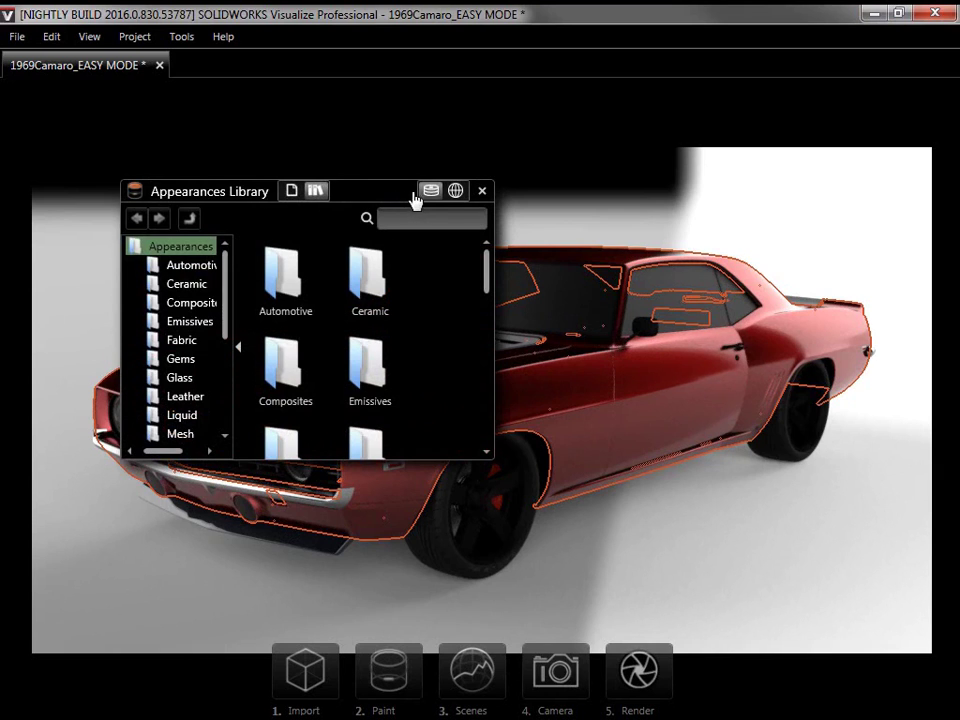
# Apply Cherry Metallic from the library's Metallic Paint folder to the car body.
pyautogui.click(453, 193)
pyautogui.scroll(-1, 225, 290)
pyautogui.scroll(-3, 225, 300)
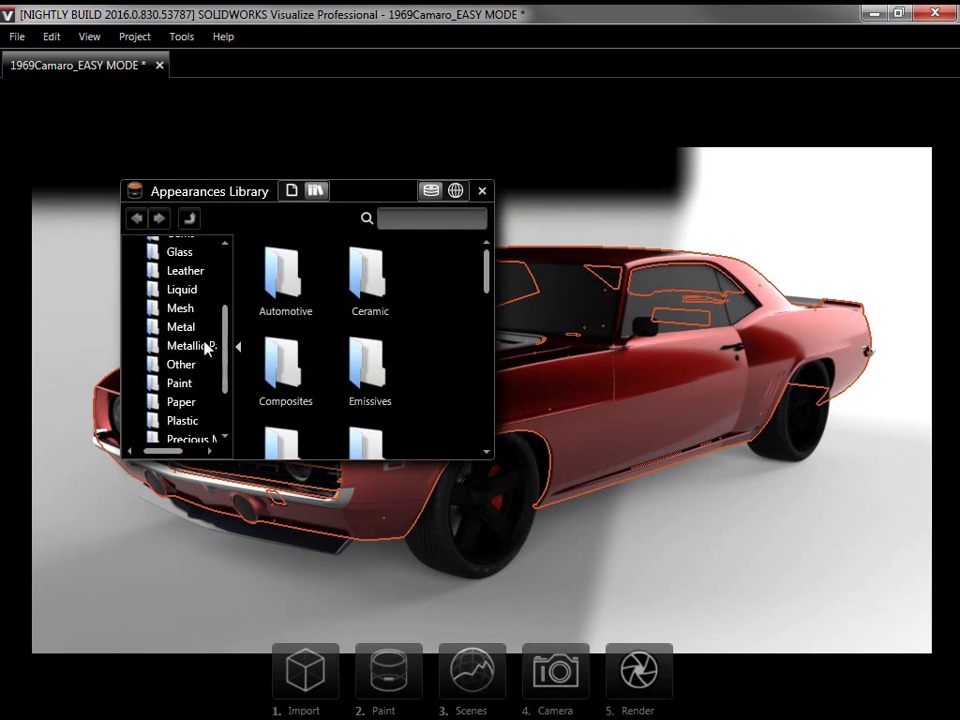
pyautogui.click(205, 344)
pyautogui.scroll(-3, 487, 300)
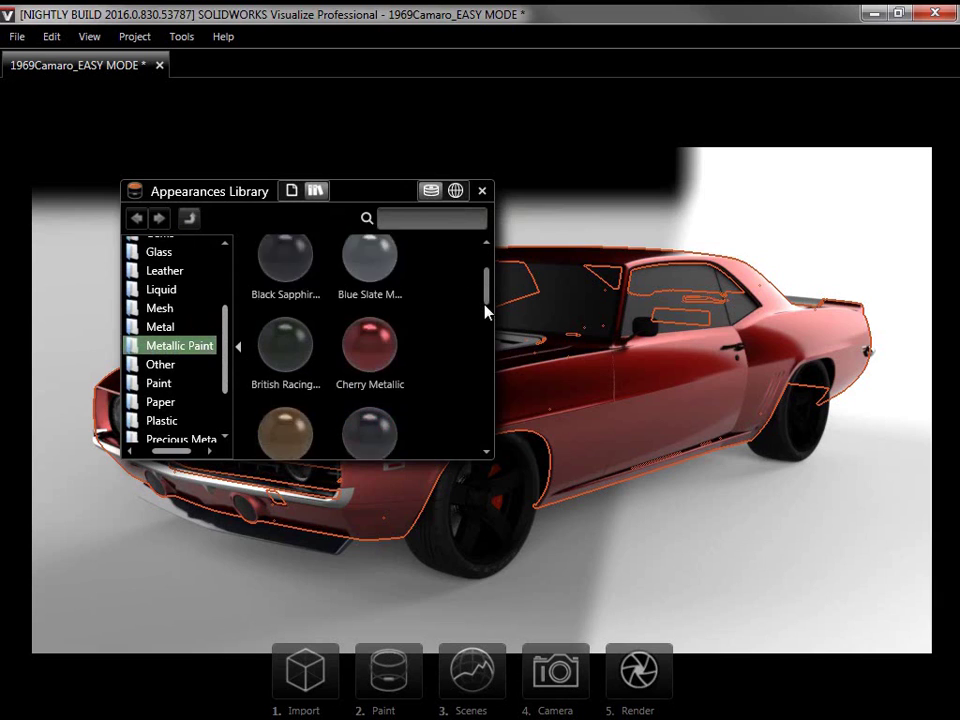
pyautogui.moveTo(368, 258); pyautogui.dragTo(538, 383)
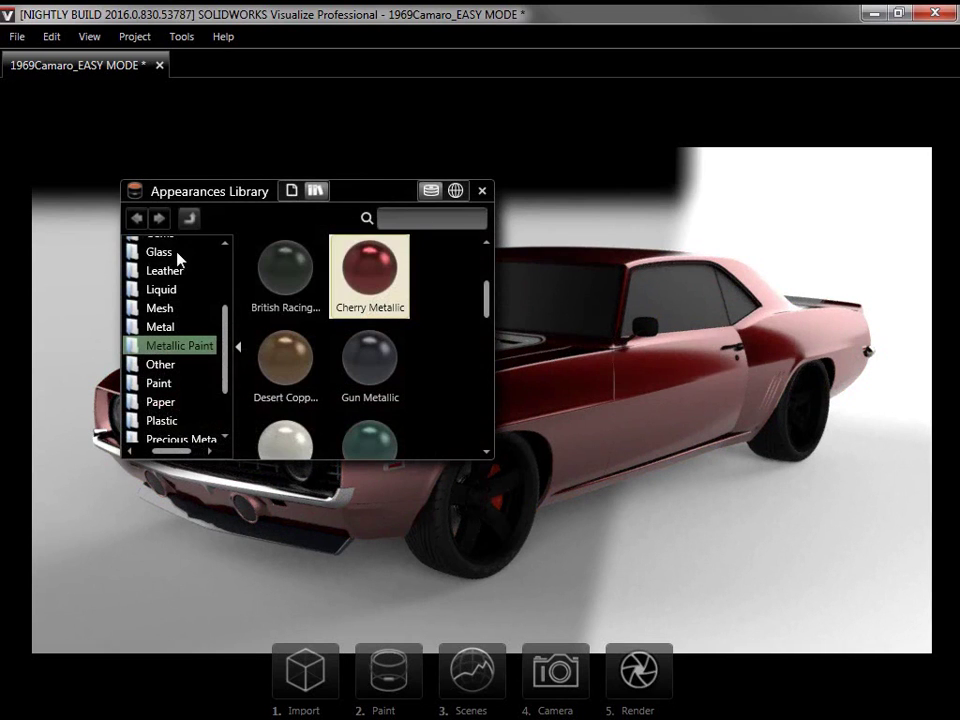
# Make the windows Transparent glass from the Glass folder.
pyautogui.click(168, 254)
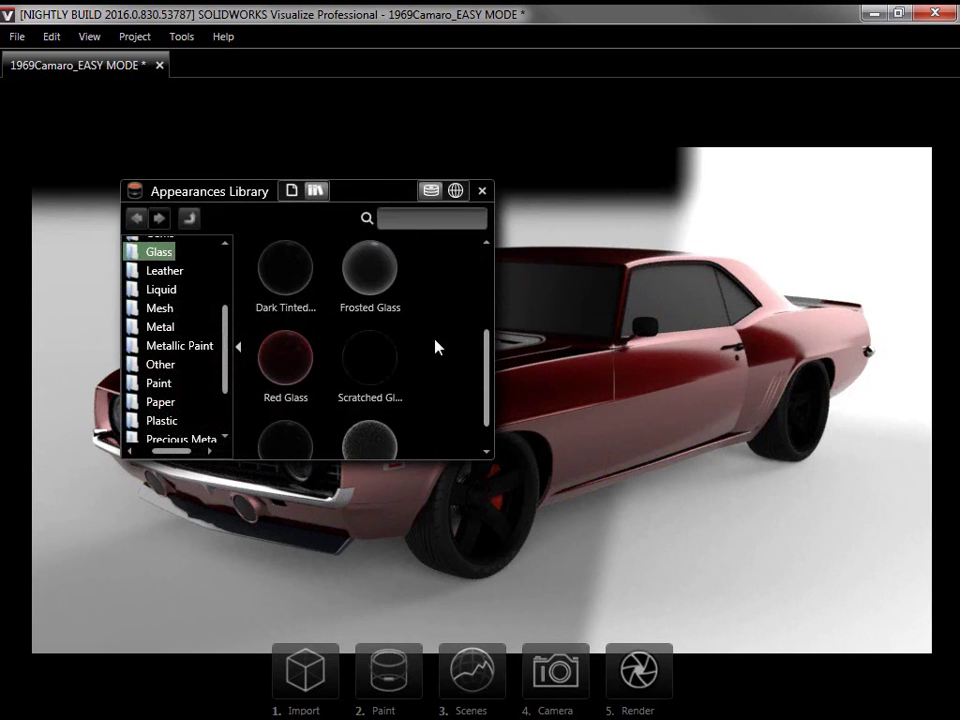
pyautogui.scroll(-1, 480, 370)
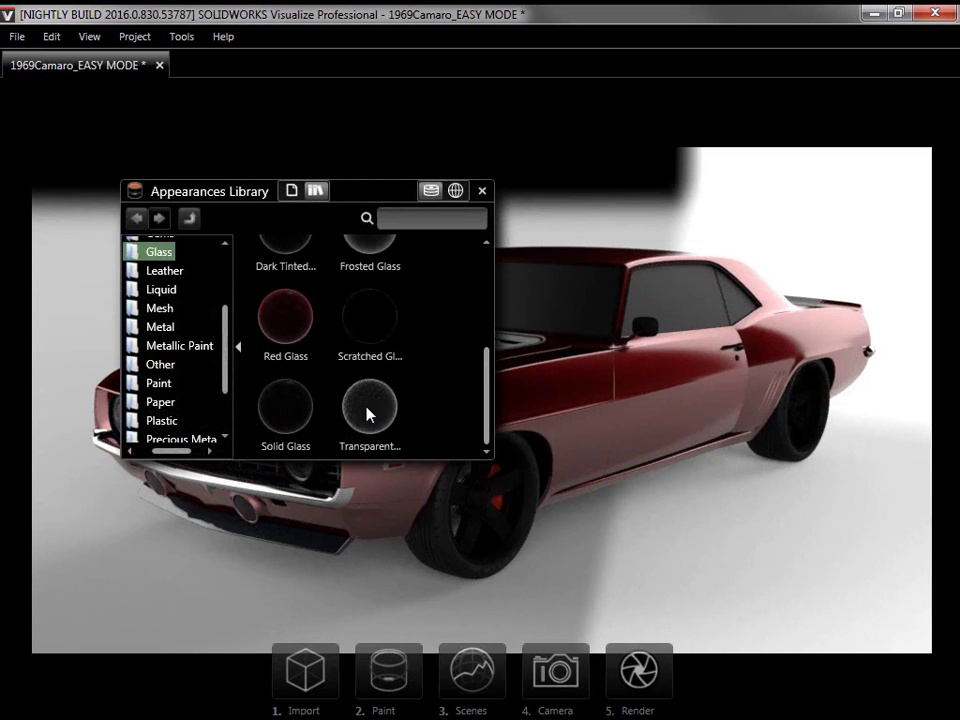
pyautogui.moveTo(377, 407); pyautogui.dragTo(565, 291)
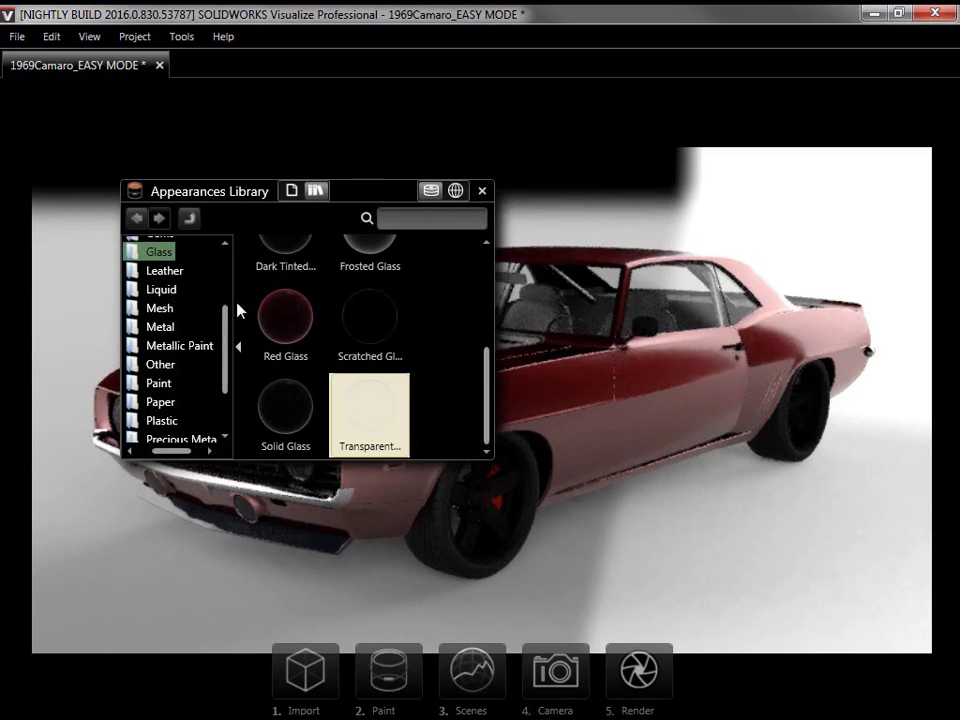
# Apply Chrome from the Metal folder to the wheel rims and select the chromed rim.
pyautogui.click(166, 331)
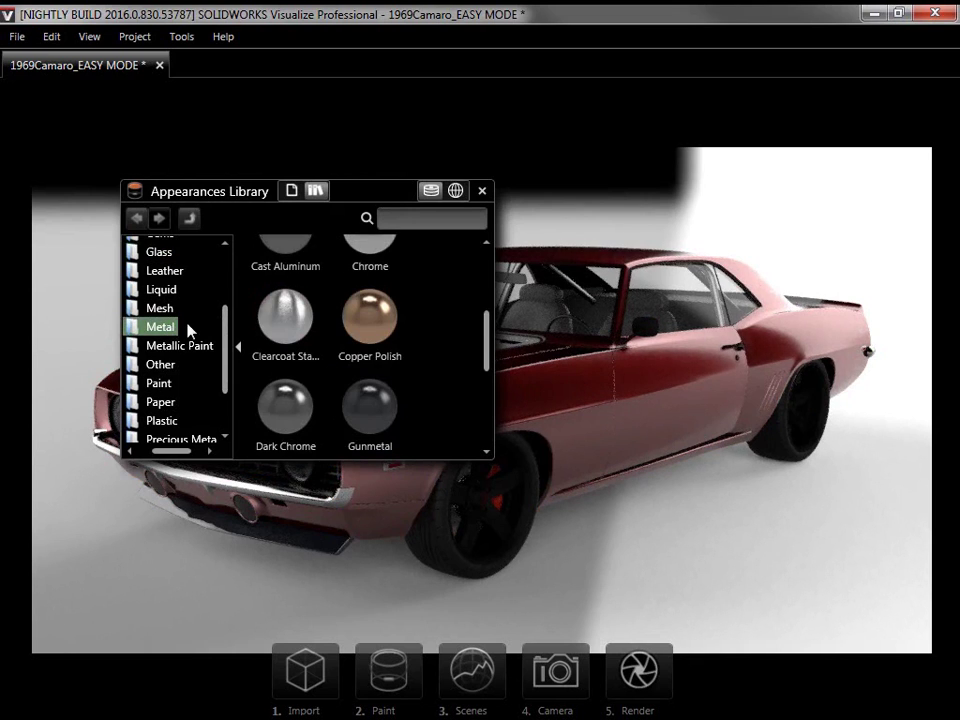
pyautogui.scroll(2, 488, 322)
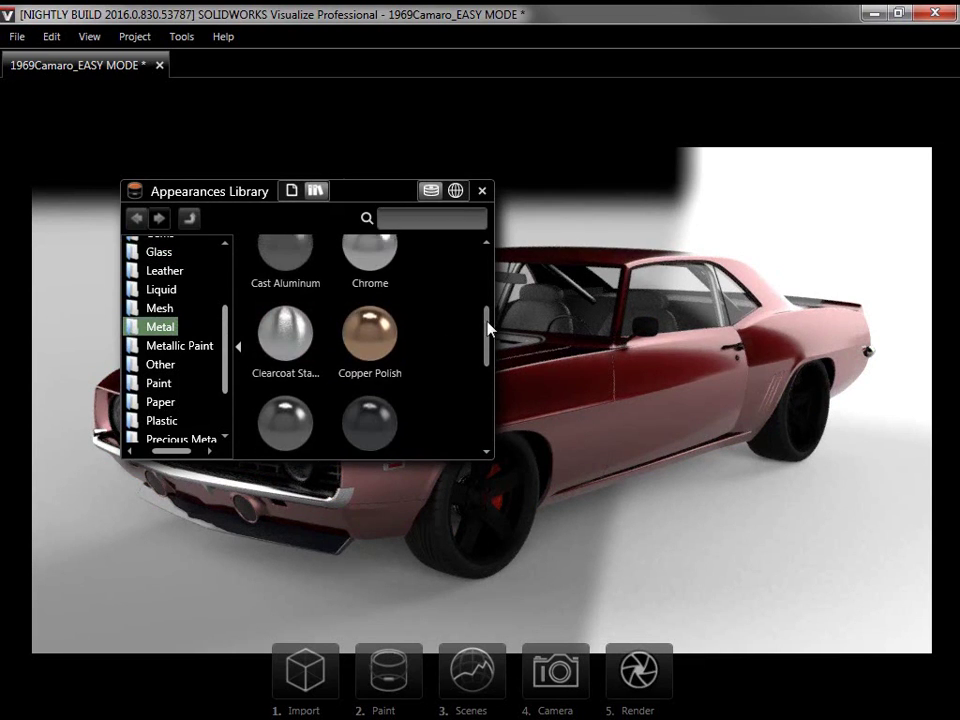
pyautogui.moveTo(360, 362); pyautogui.dragTo(481, 495)
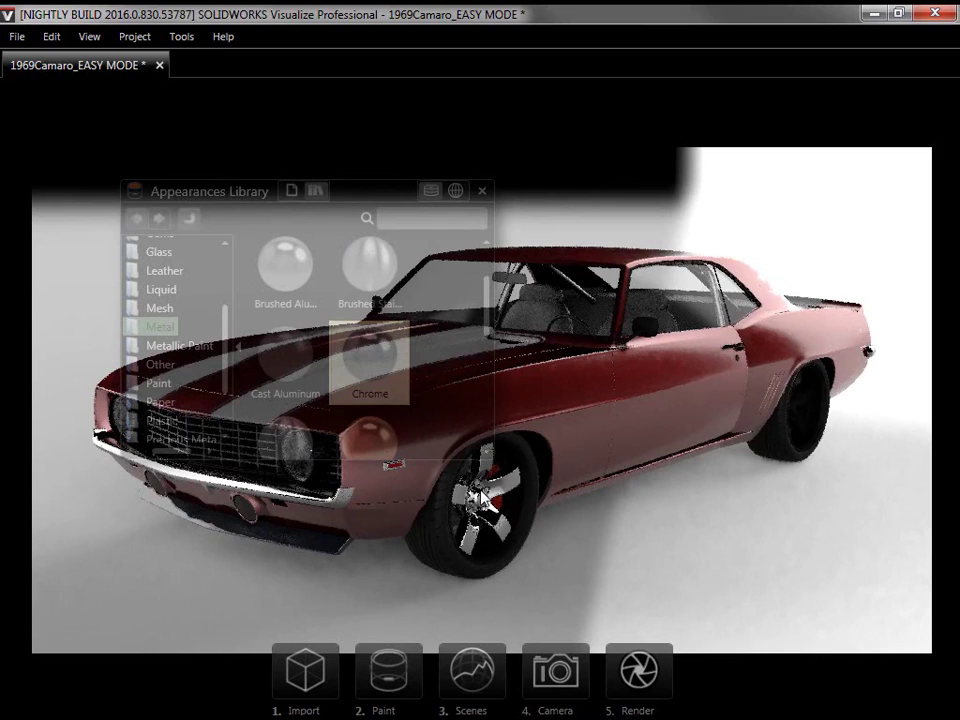
pyautogui.click(481, 495)
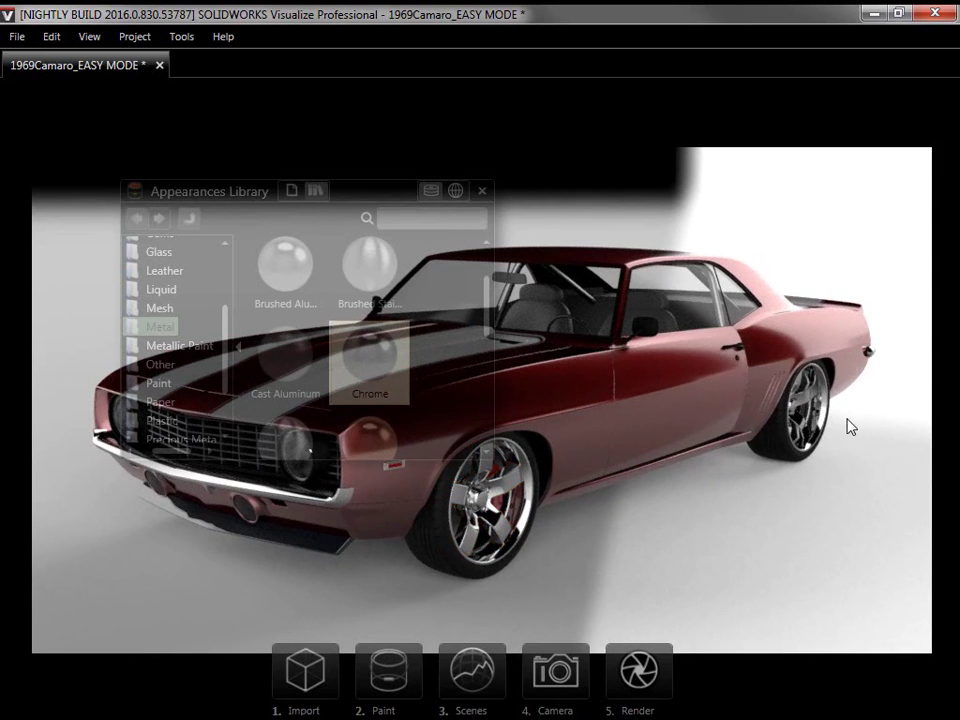
# Close the library and lower the body paint's Clearcoat from 40 to 20 in Appearance Properties.
pyautogui.click(483, 192)
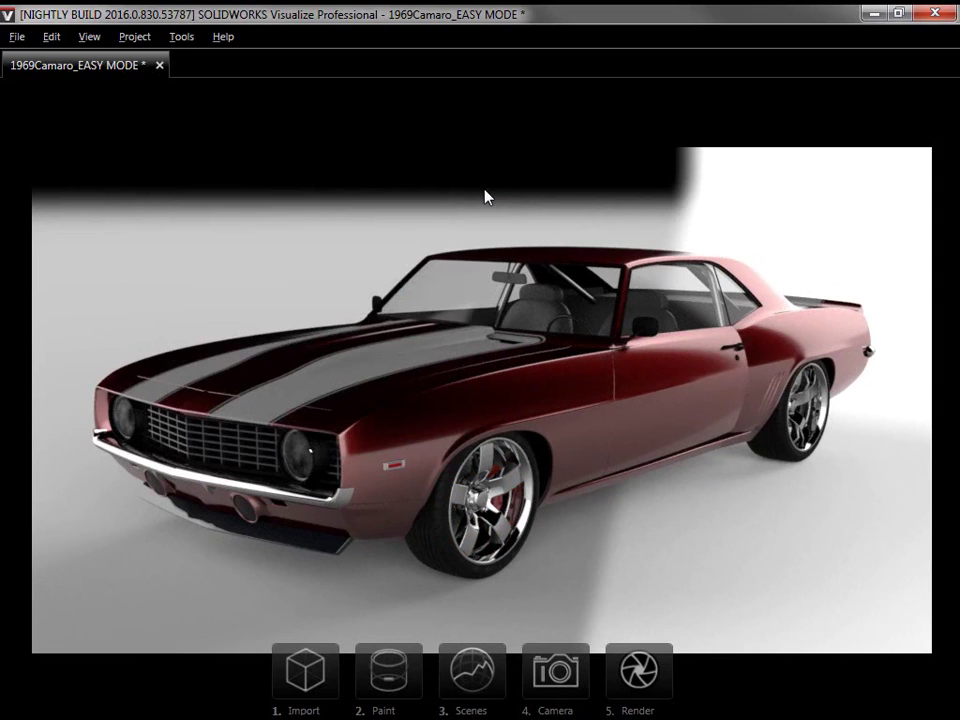
pyautogui.rightClick(451, 394)
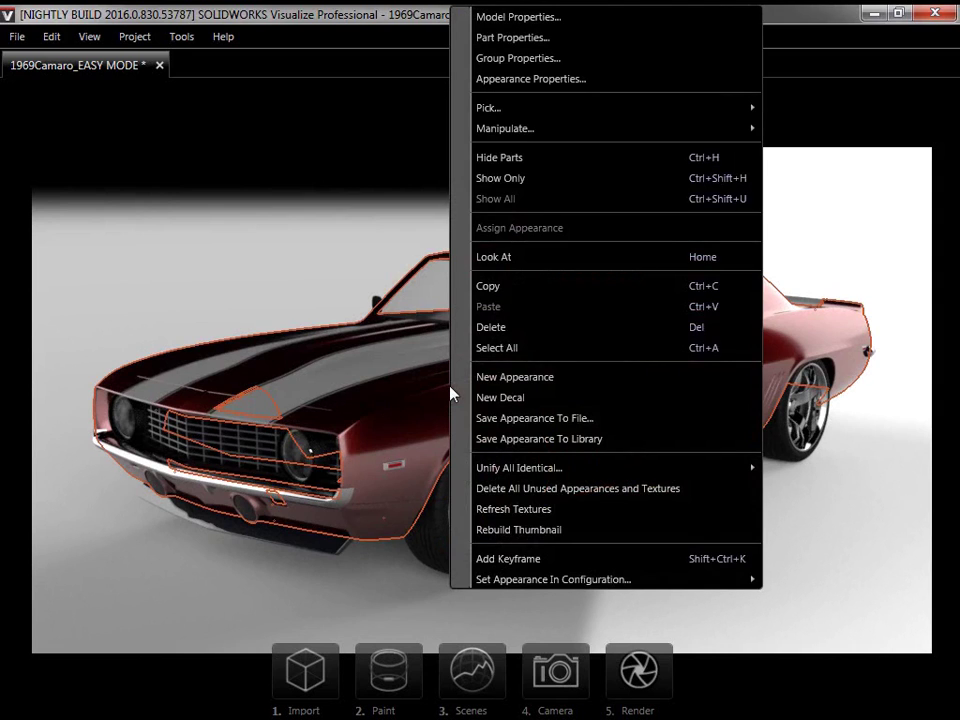
pyautogui.click(515, 83)
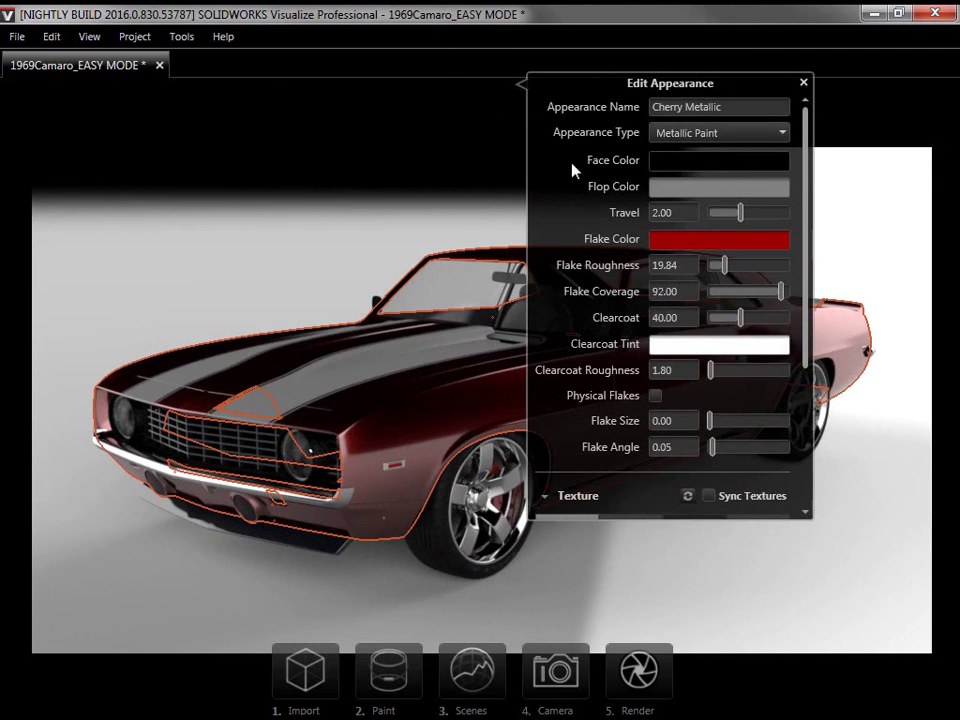
pyautogui.doubleClick(672, 317)
pyautogui.write('20')
pyautogui.press('Return')
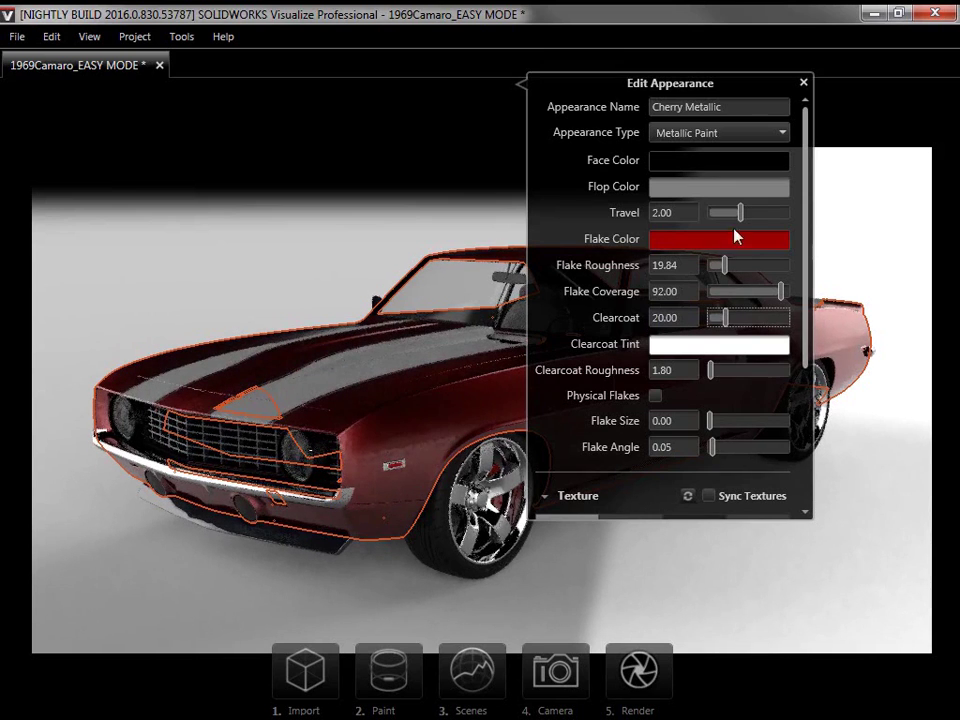
pyautogui.click(803, 83)
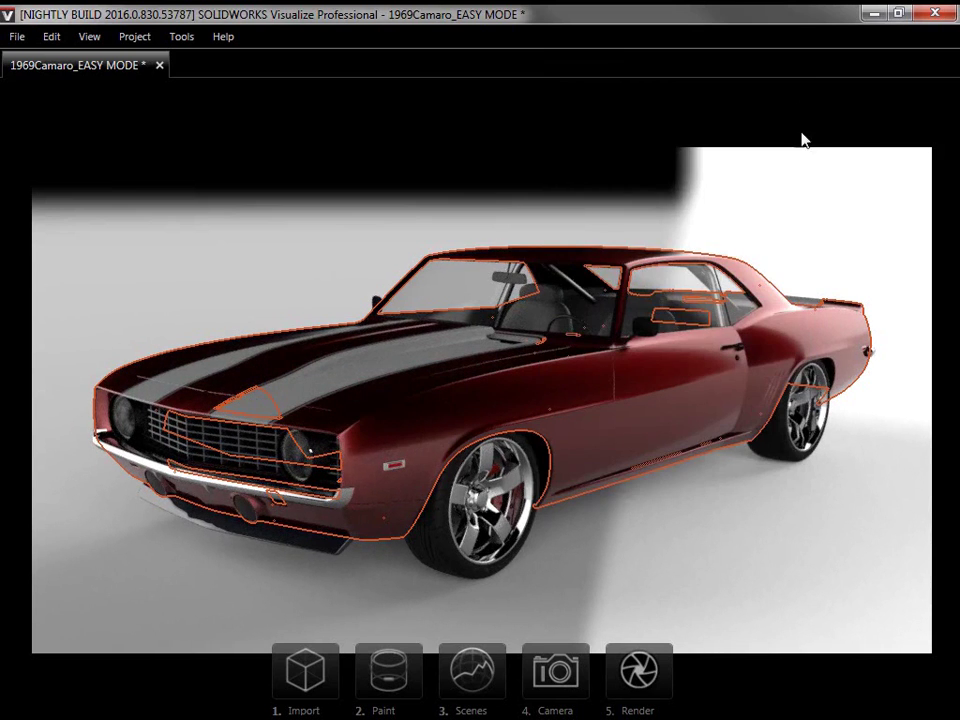
# Apply Classic Photo Studio, then try the Warehouse environment from the library.
pyautogui.click(472, 668)
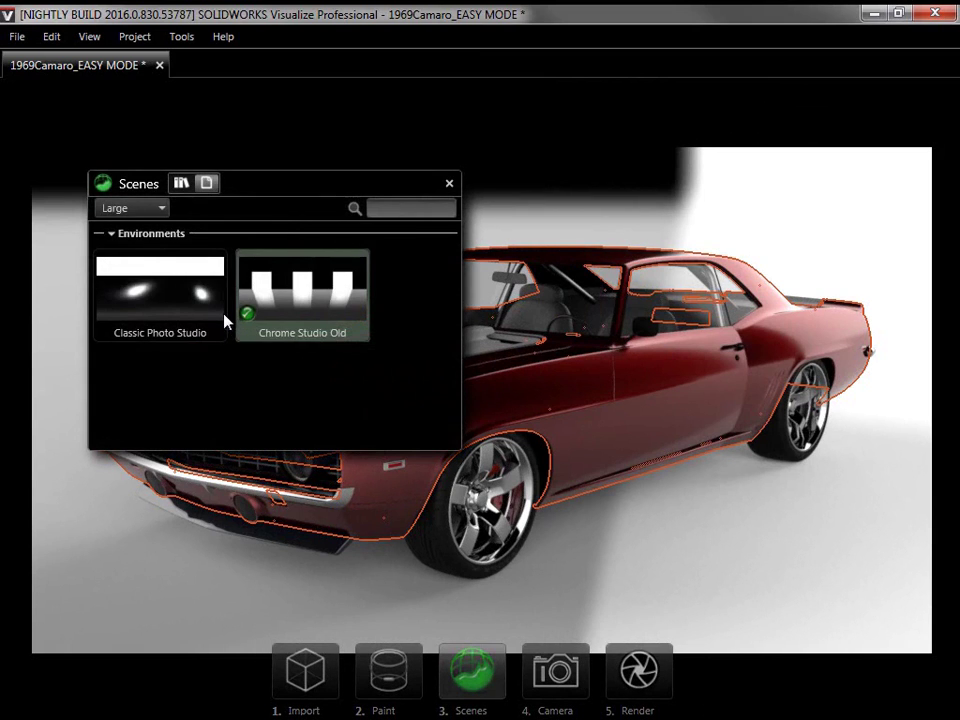
pyautogui.moveTo(222, 318); pyautogui.dragTo(554, 245)
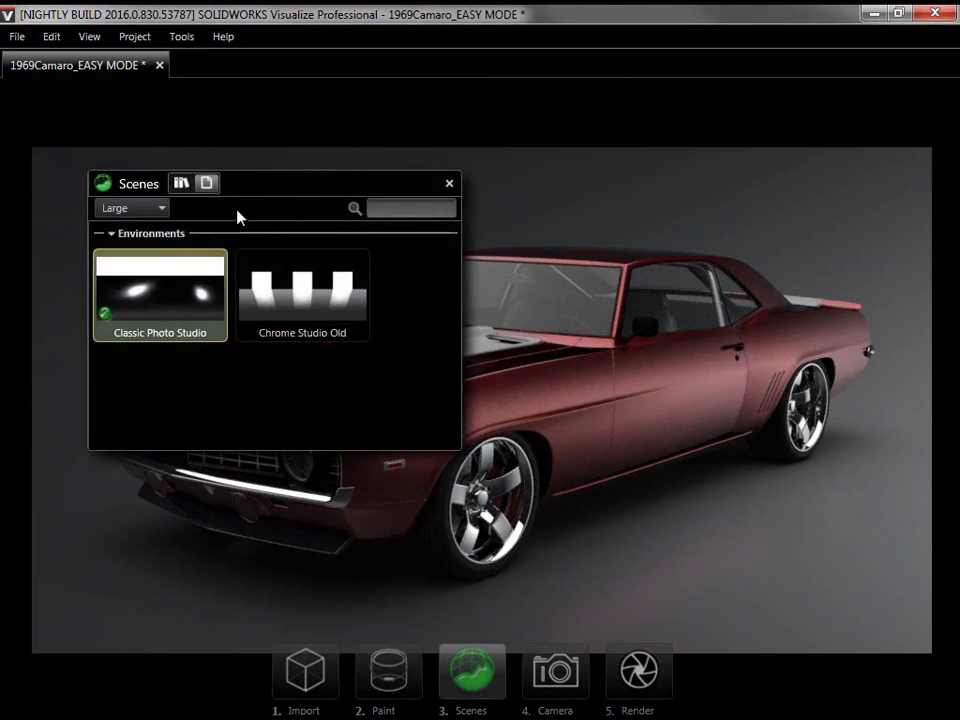
pyautogui.click(205, 186)
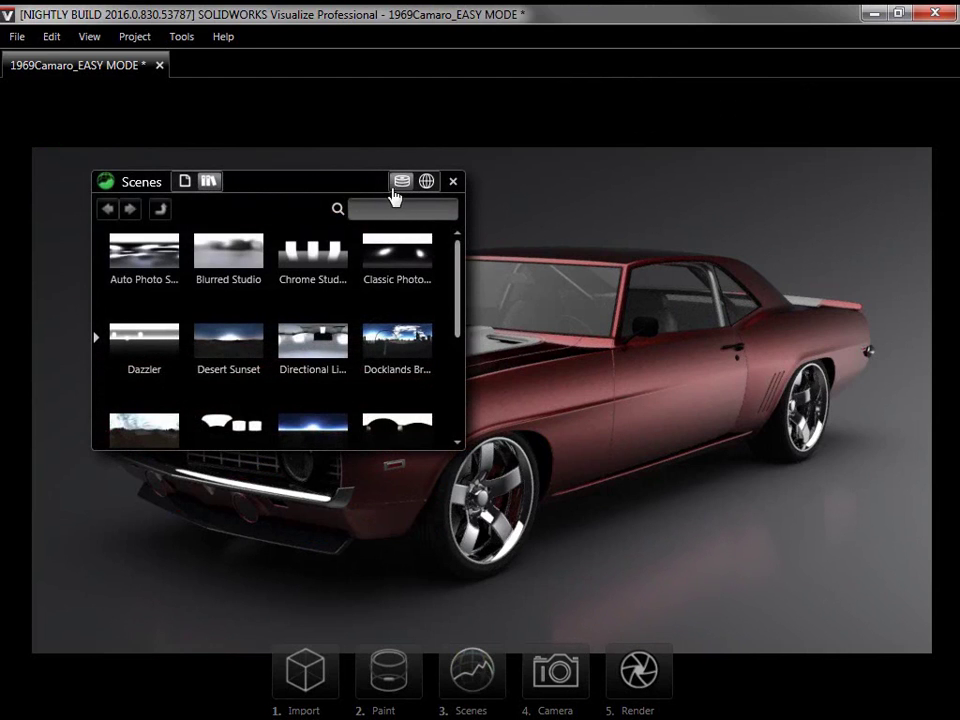
pyautogui.click(424, 185)
pyautogui.click(424, 185)
pyautogui.moveTo(456, 253); pyautogui.dragTo(450, 356)
pyautogui.moveTo(144, 390); pyautogui.dragTo(573, 240)
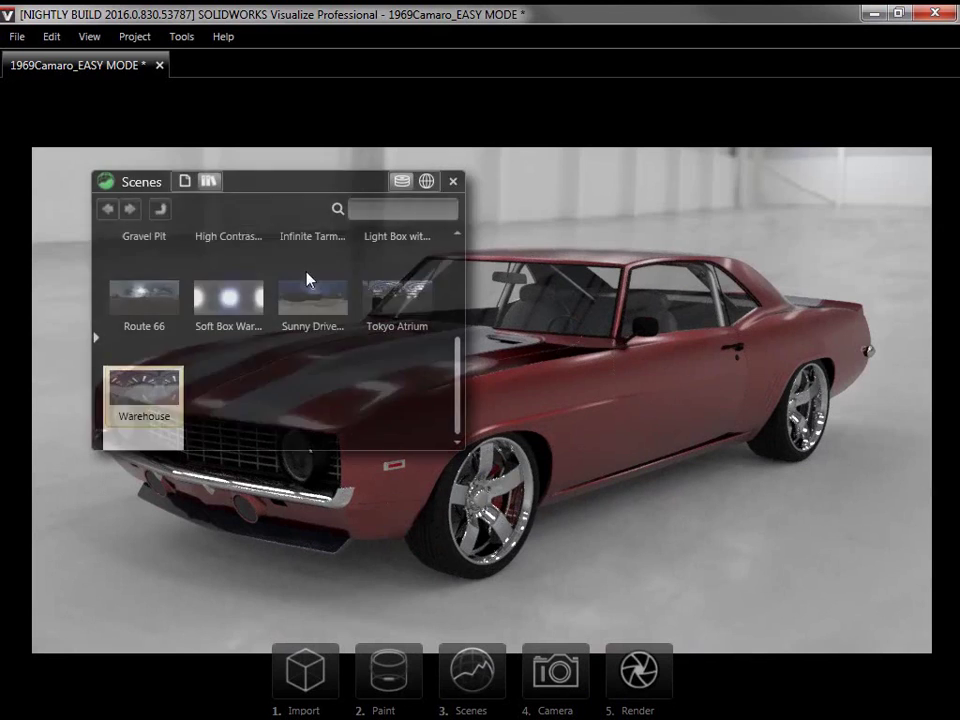
# Reapply Classic Photo Studio to the car and close the Scenes palette.
pyautogui.click(186, 192)
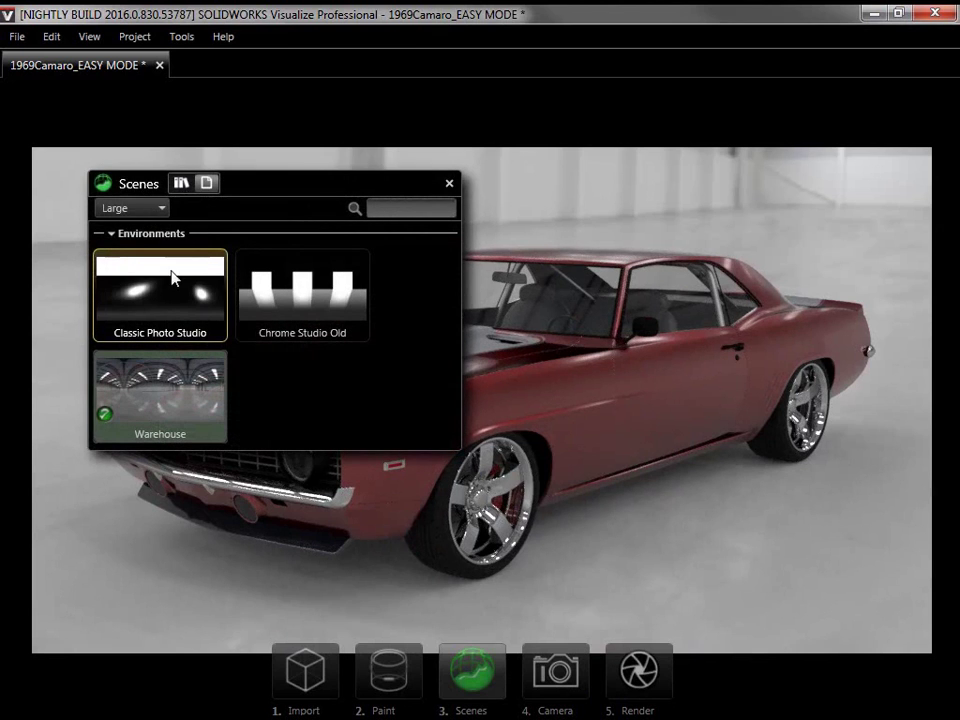
pyautogui.moveTo(174, 281); pyautogui.dragTo(550, 226)
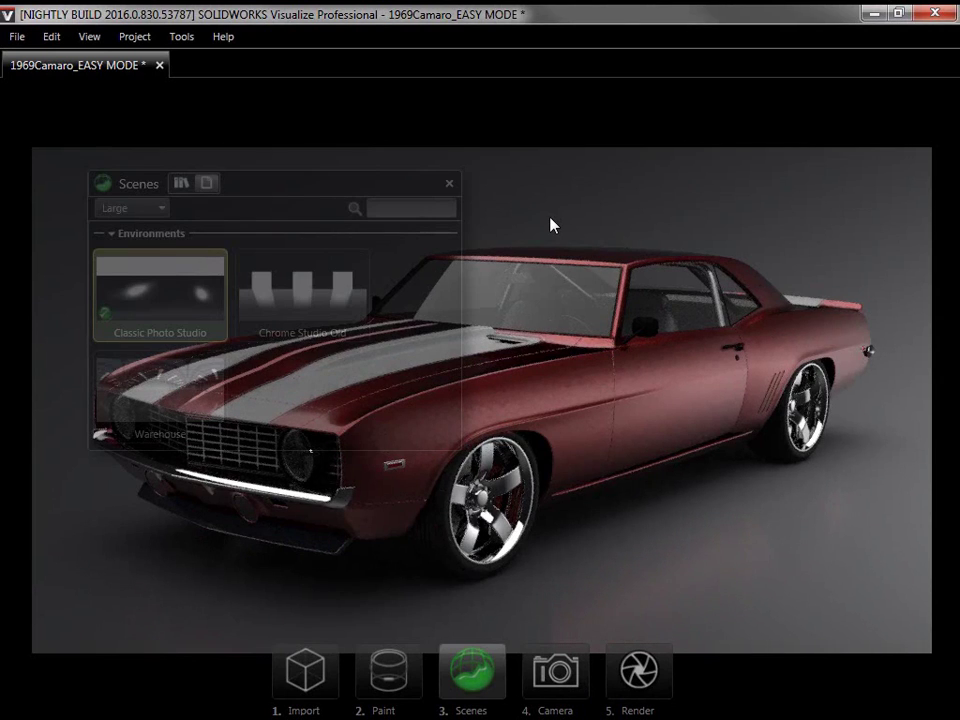
pyautogui.click(449, 186)
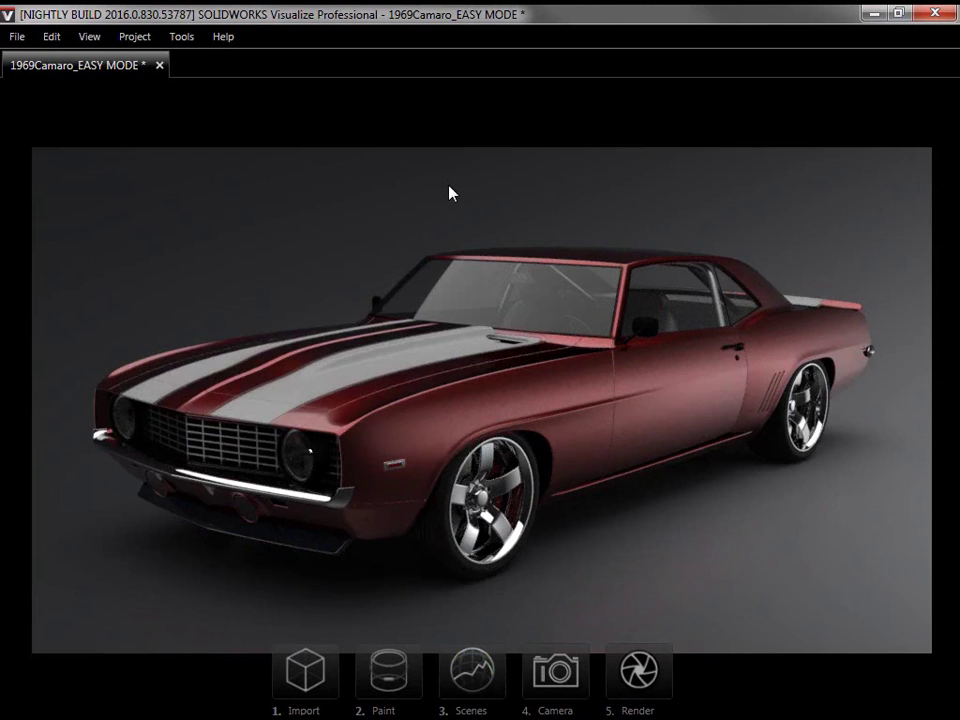
pyautogui.rightClick(450, 188)
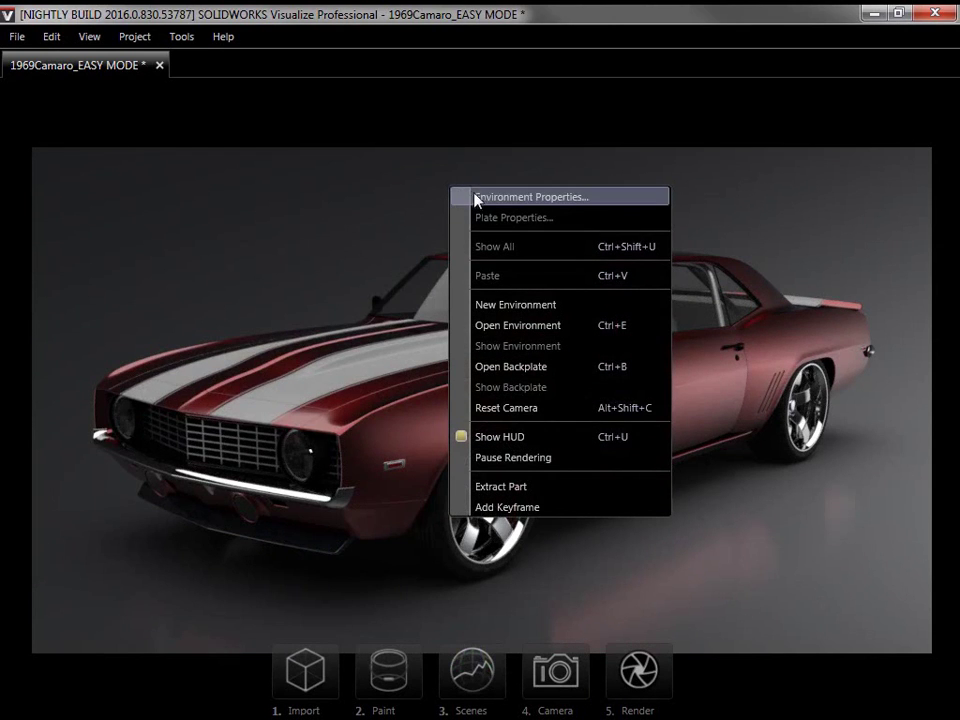
pyautogui.click(480, 198)
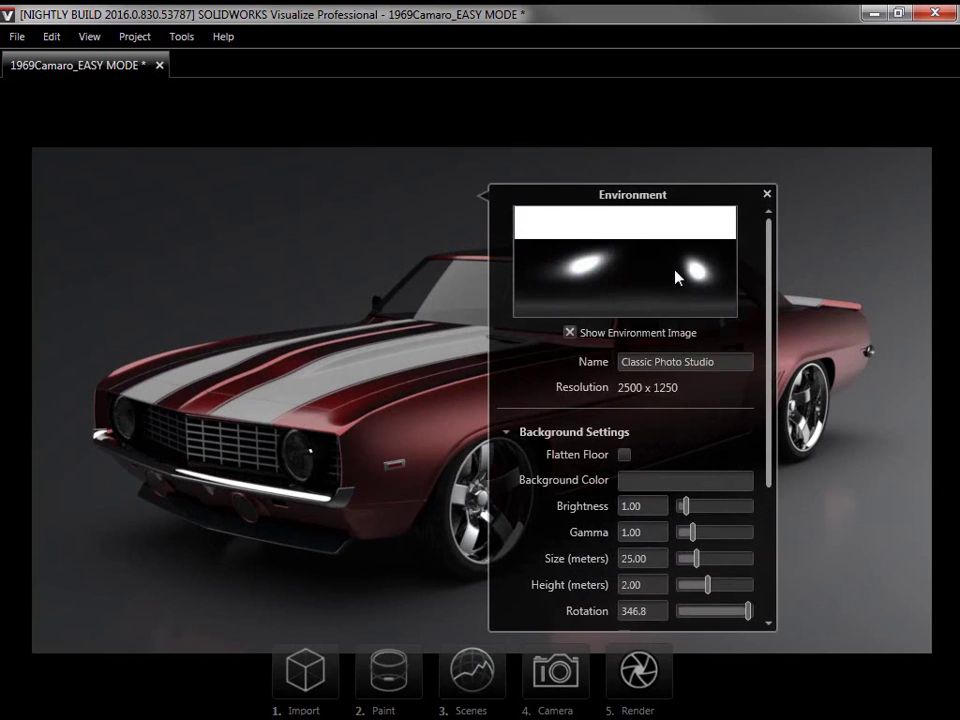
pyautogui.moveTo(767, 270); pyautogui.dragTo(764, 455)
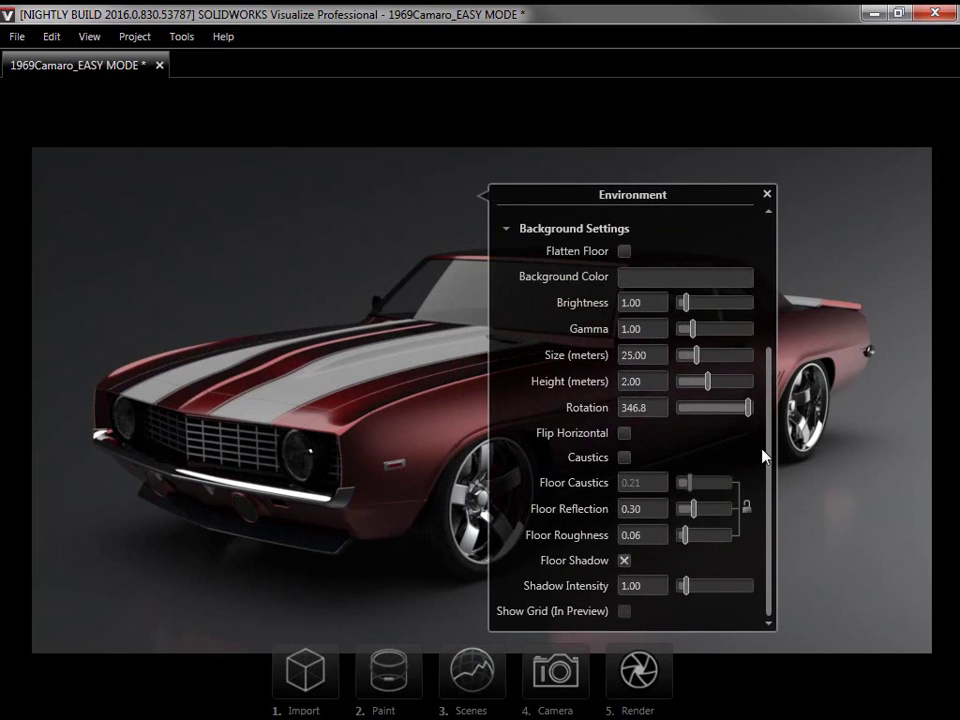
pyautogui.click(767, 192)
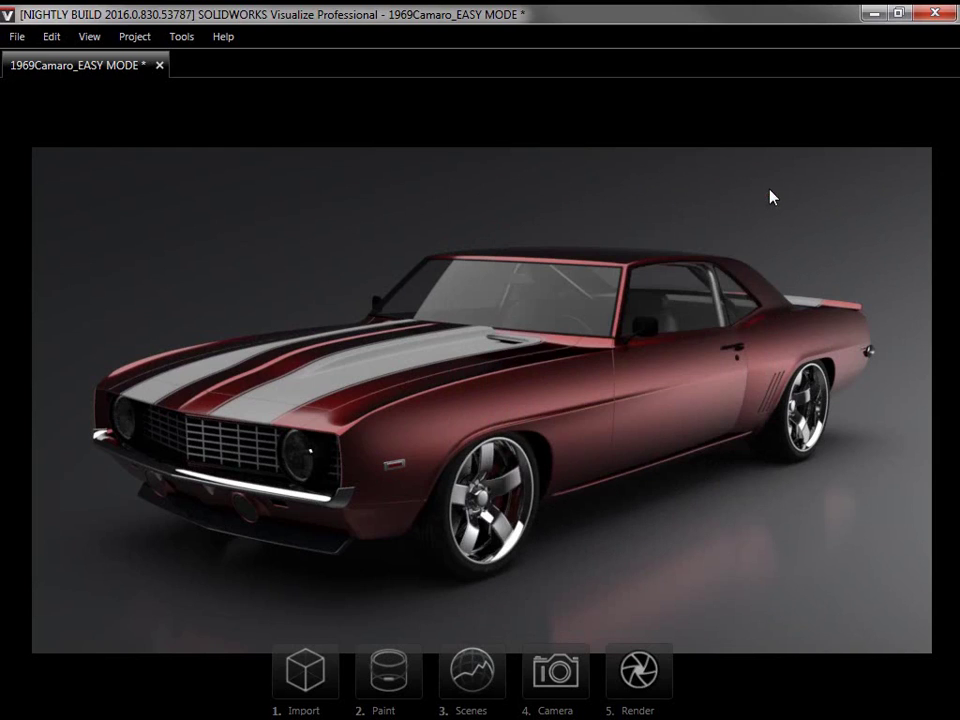
# Set camera perspective to 79.02 and apply the Boost filter after trying Sepia and Sunset.
pyautogui.click(571, 671)
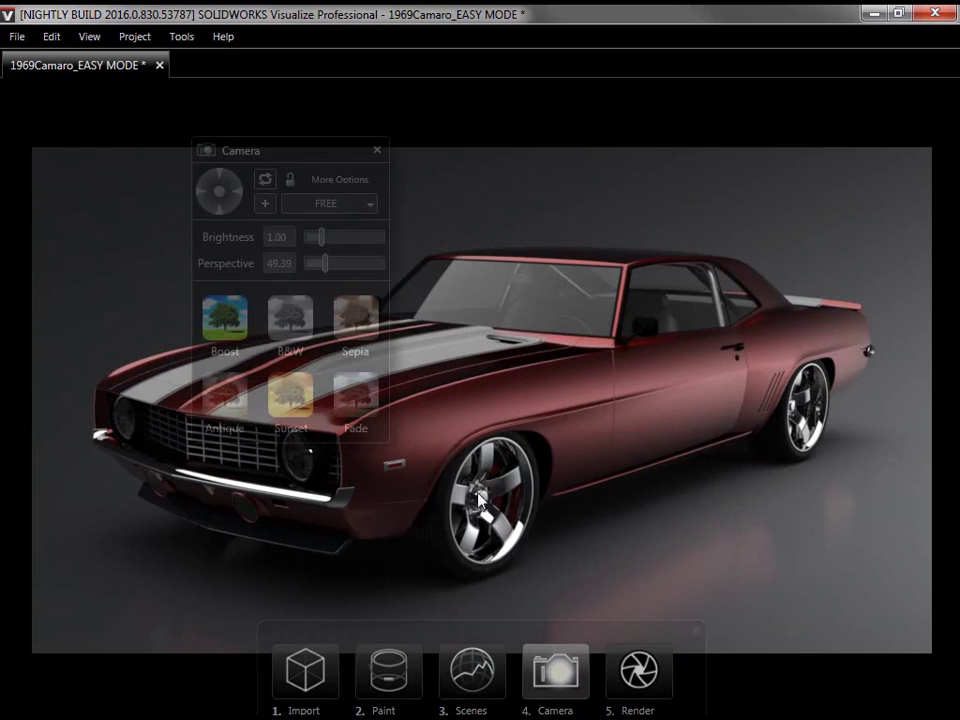
pyautogui.click(322, 238)
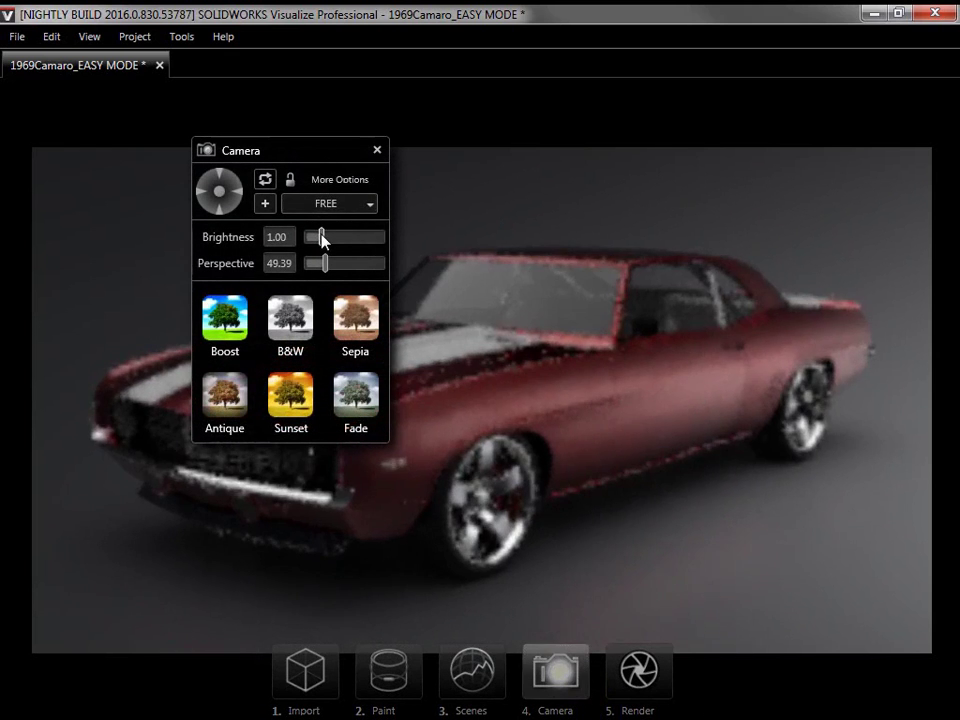
pyautogui.moveTo(322, 238); pyautogui.dragTo(337, 265)
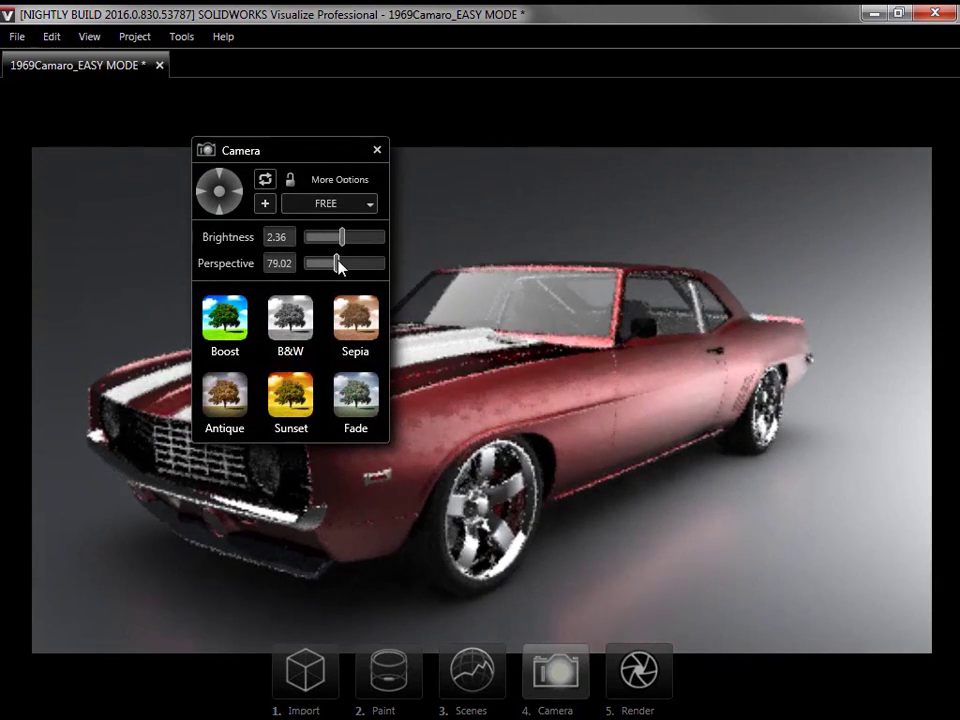
pyautogui.click(349, 320)
pyautogui.click(295, 392)
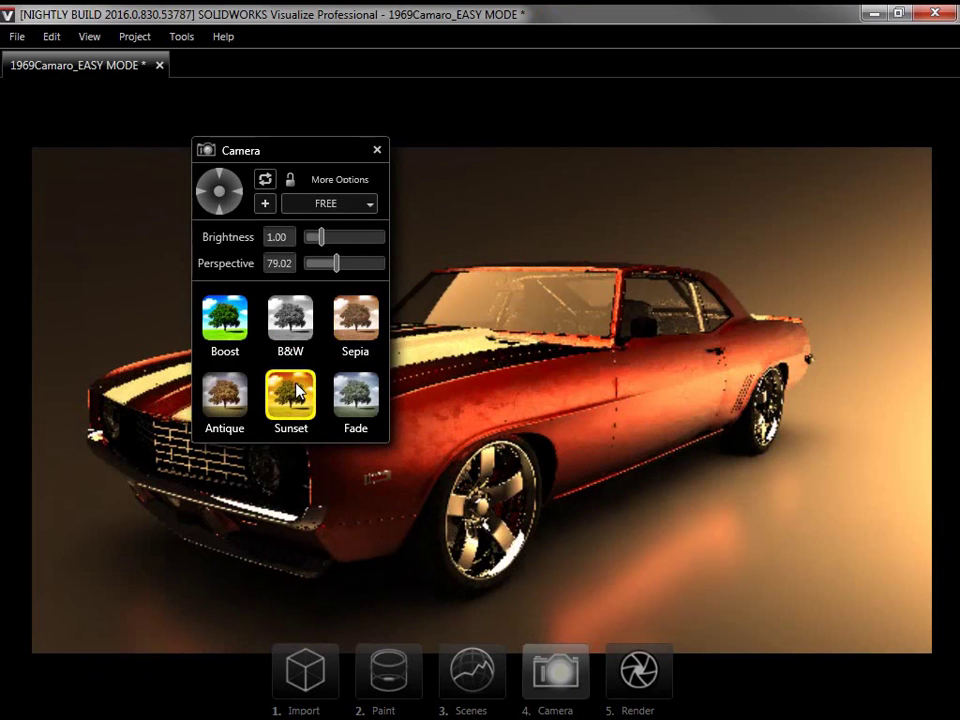
pyautogui.click(237, 325)
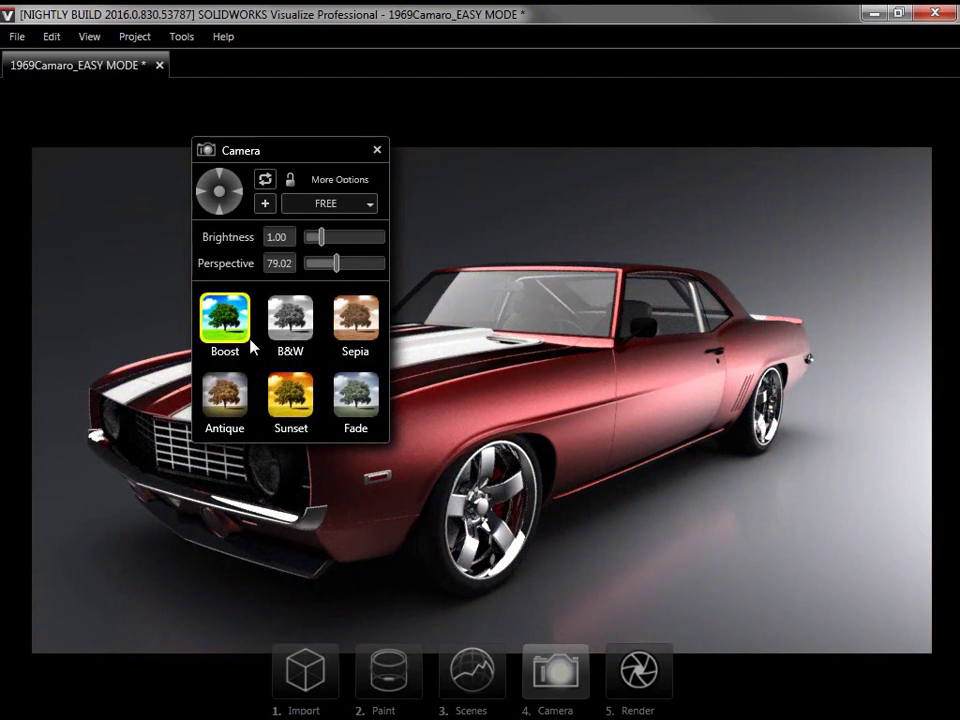
# Close the Camera panel and choose the Normal 1920 x 1080 .jpg render profile.
pyautogui.click(382, 152)
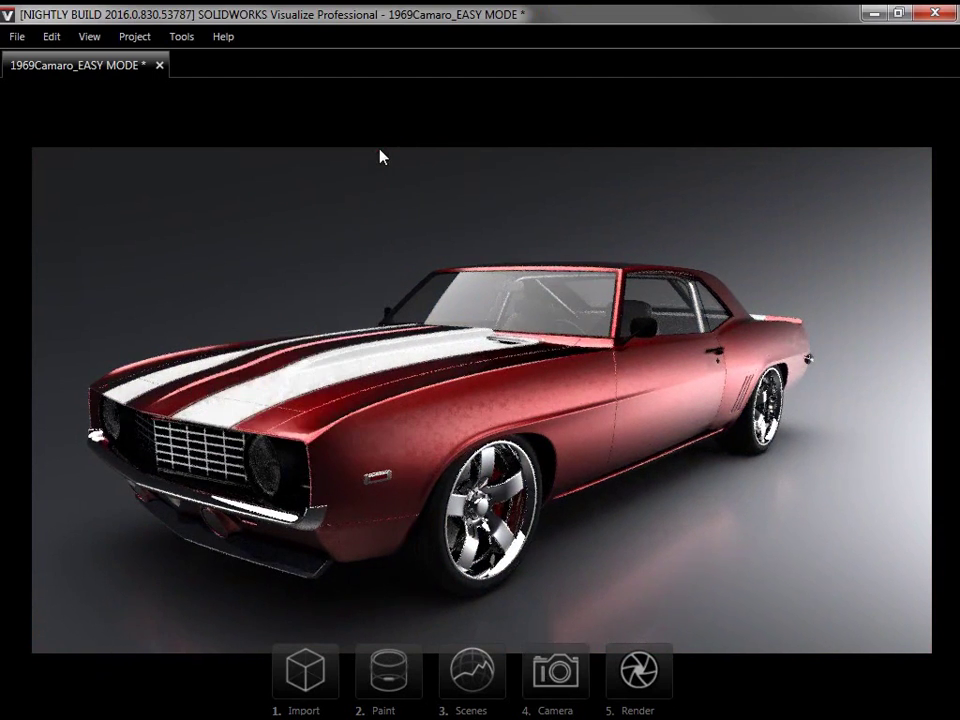
pyautogui.rightClick(630, 667)
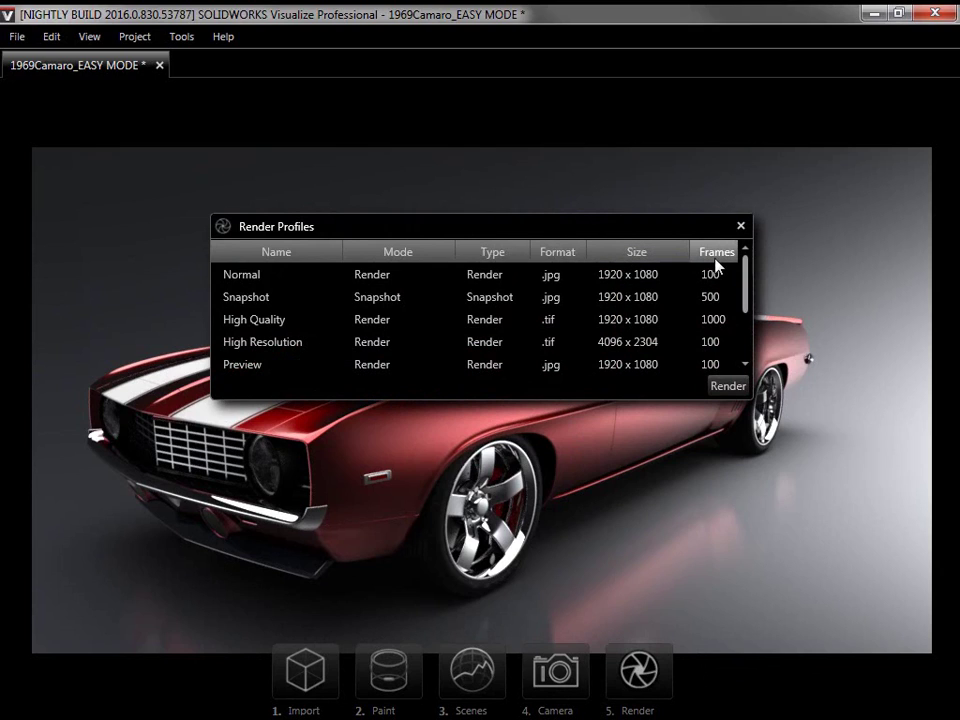
pyautogui.click(608, 298)
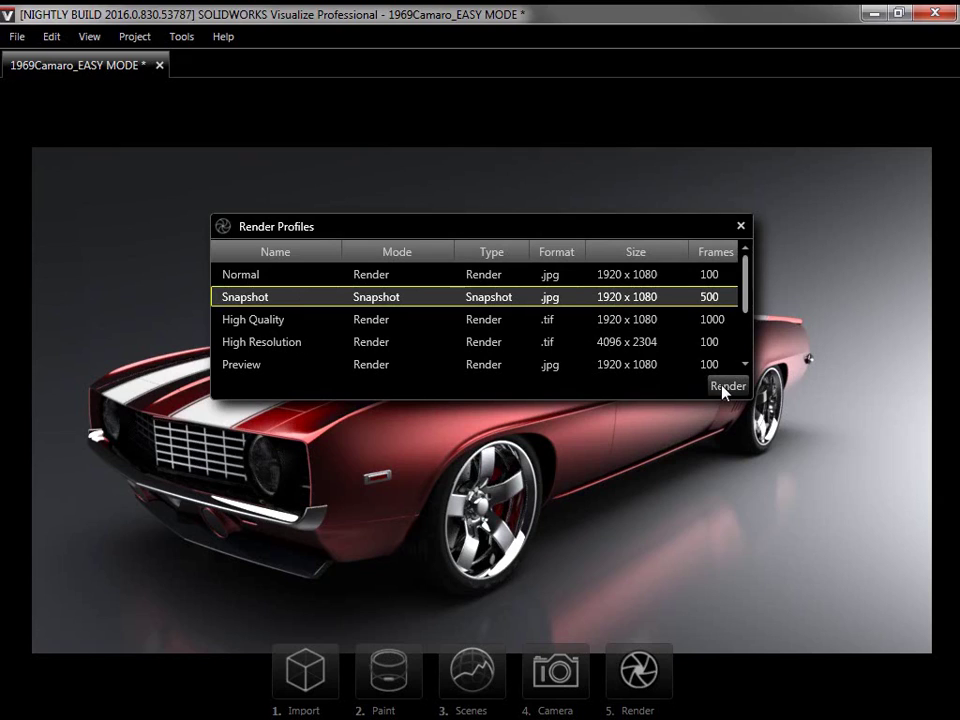
pyautogui.click(585, 280)
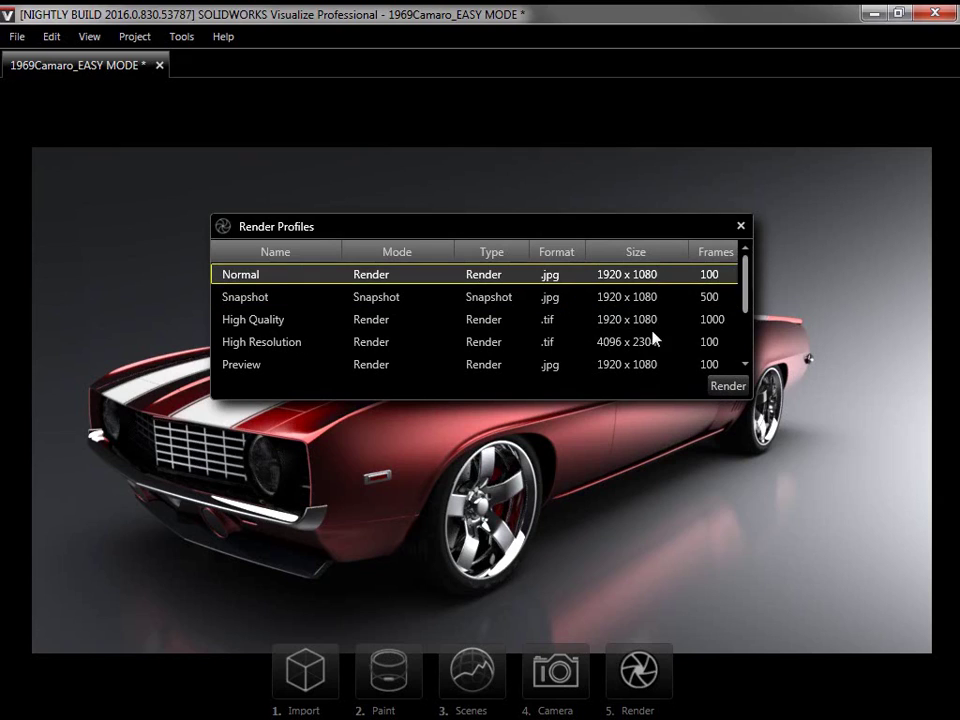
# Render the 1920x1080 image and reveal Configuration_No Configuration.jpg in Explorer.
pyautogui.click(727, 386)
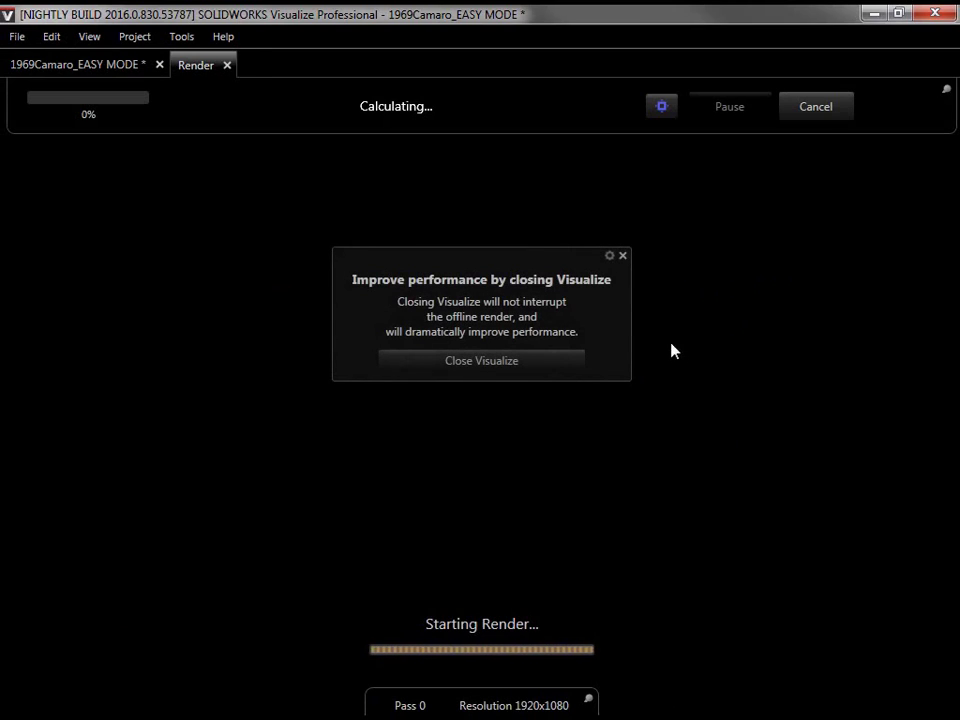
pyautogui.click(622, 256)
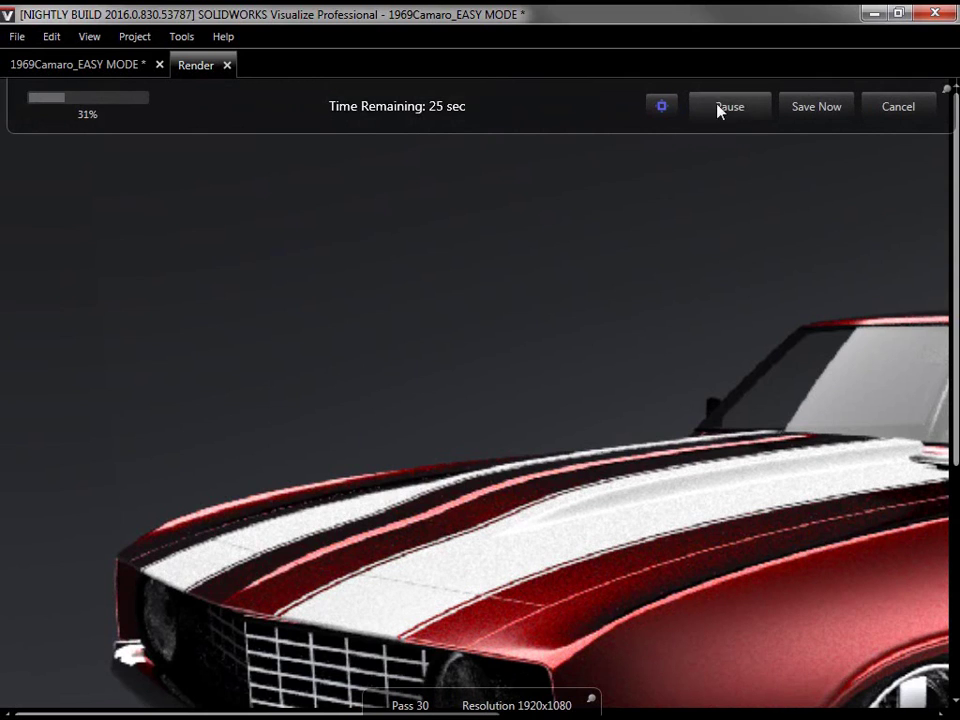
pyautogui.click(661, 107)
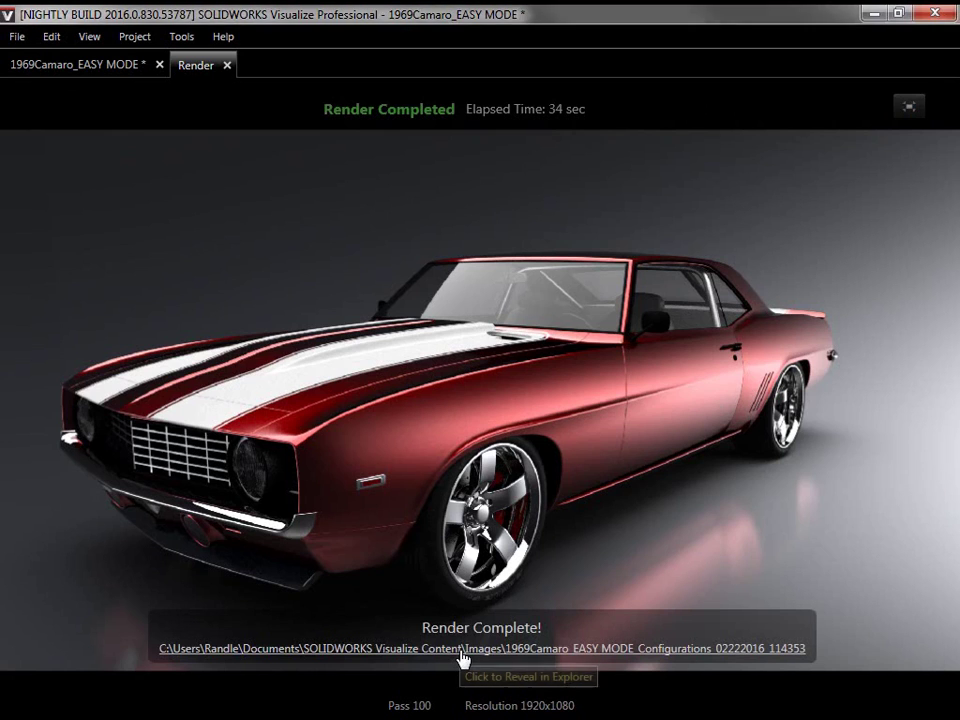
pyautogui.click(461, 650)
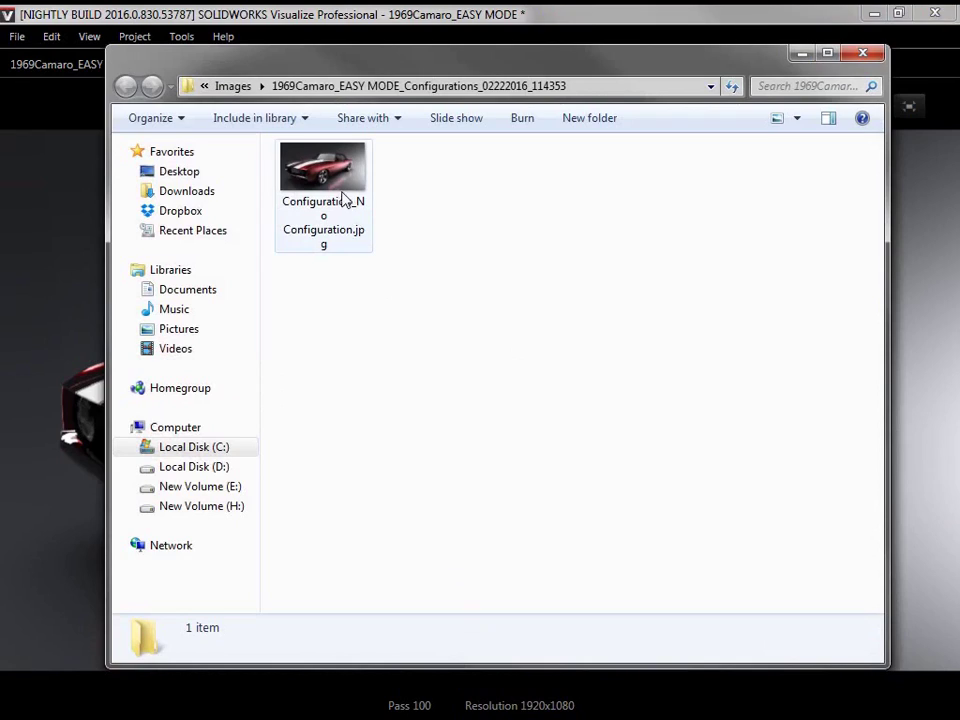